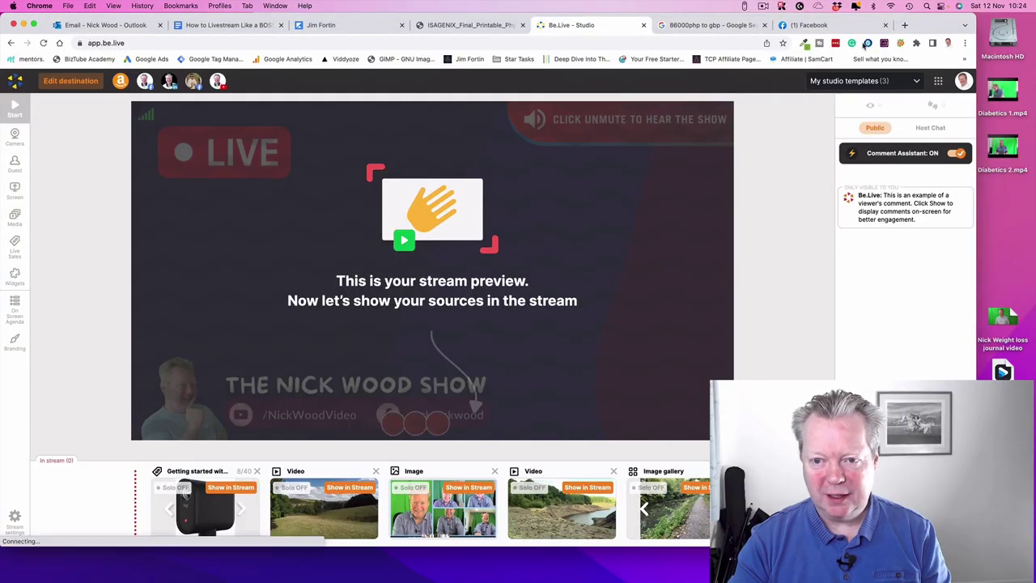
Open the November 11, 2022 15:02 broadcast from the account's past streams in the video editor.
click(964, 82)
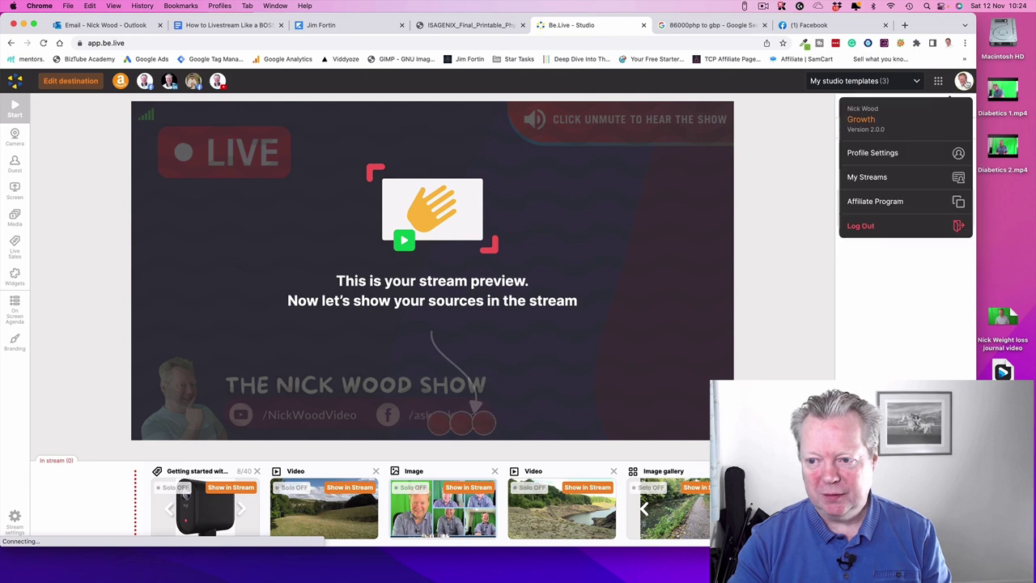
click(896, 176)
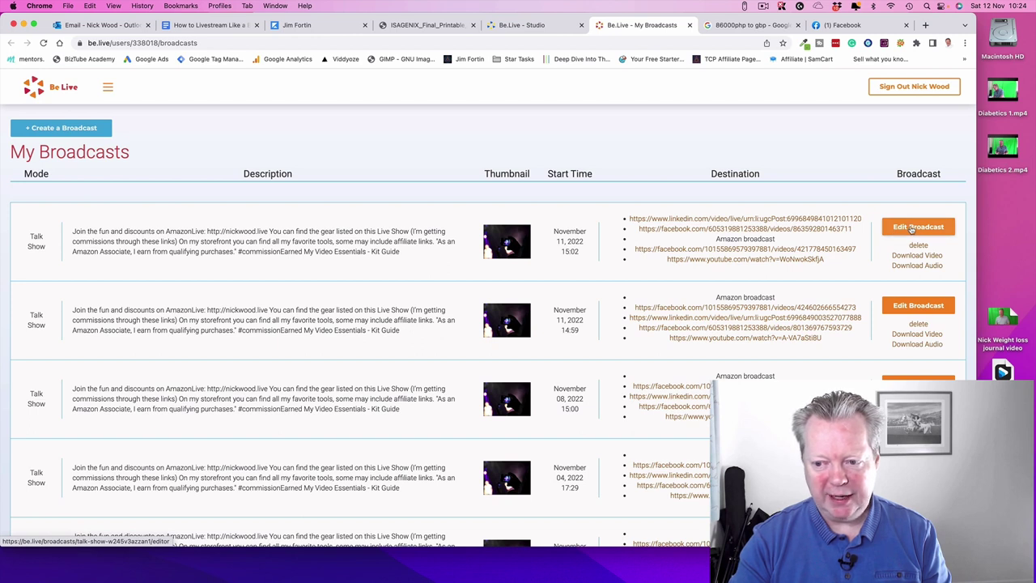
click(912, 229)
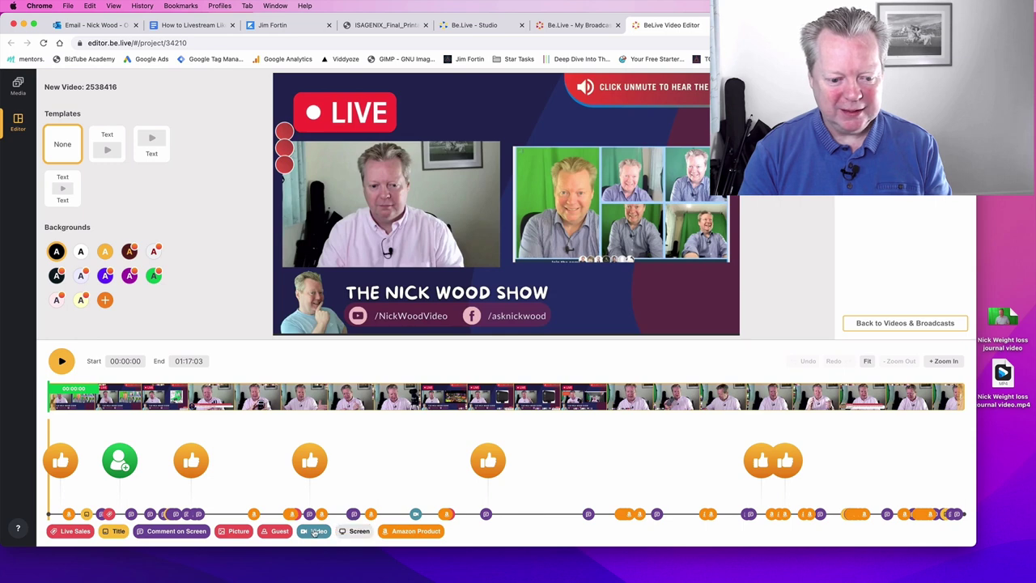
Filter the timeline markers so that only the Amazon Product events are shown.
click(187, 534)
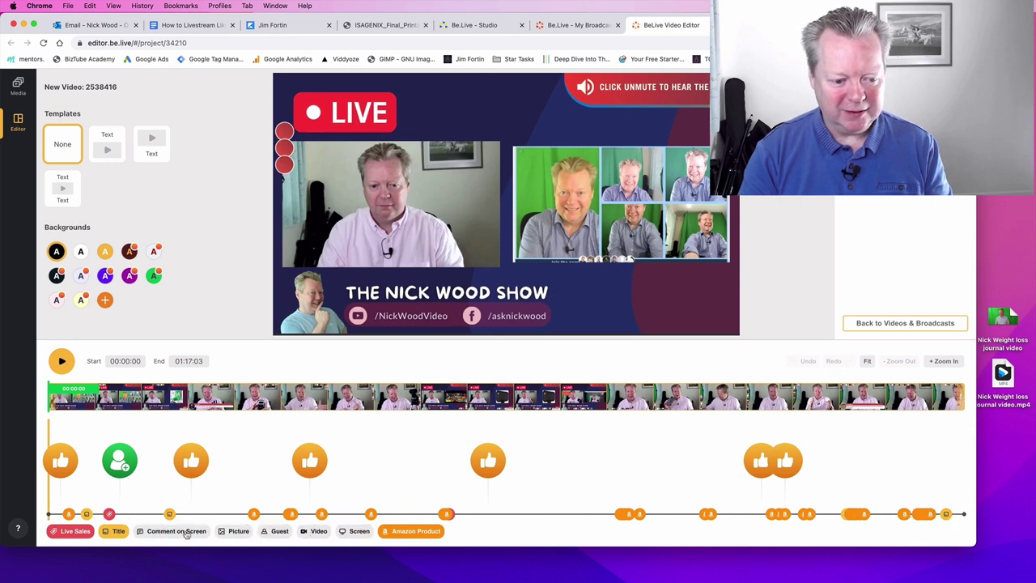
click(119, 532)
click(74, 531)
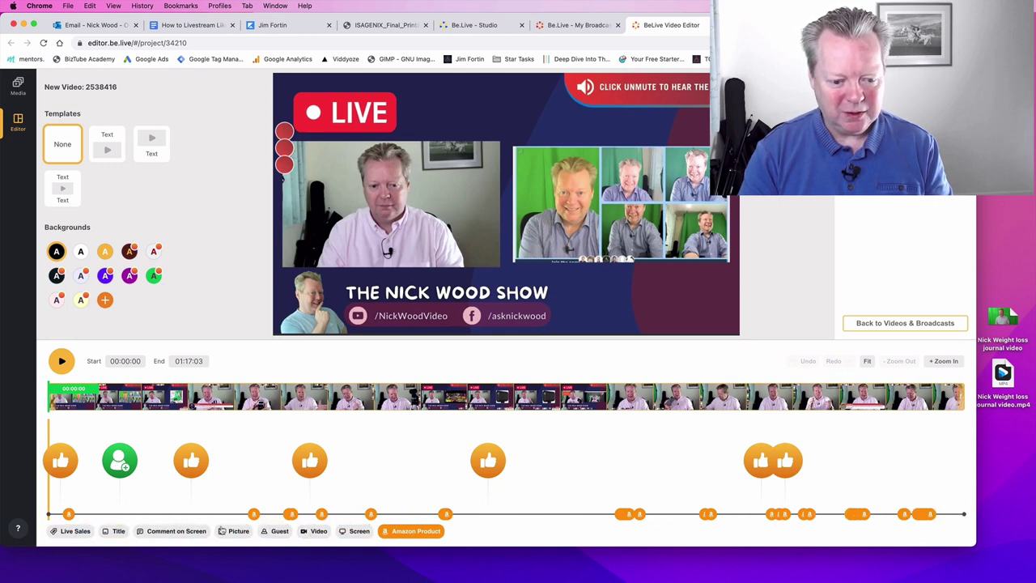
Scrub and play the recording around the 33-minute Amazon Product marker to locate the start of the Logitech Mevo Start segment.
click(446, 515)
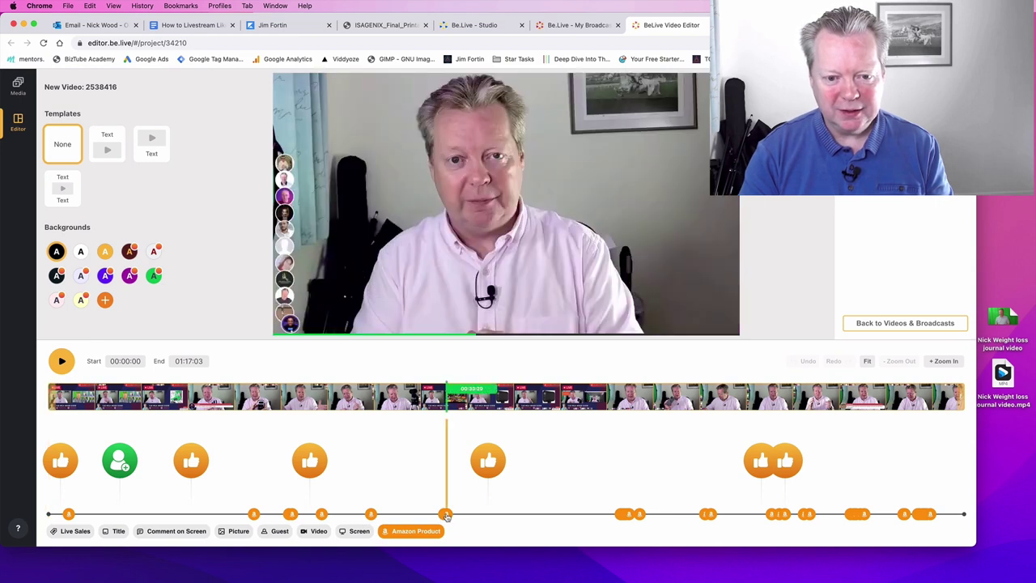
click(474, 410)
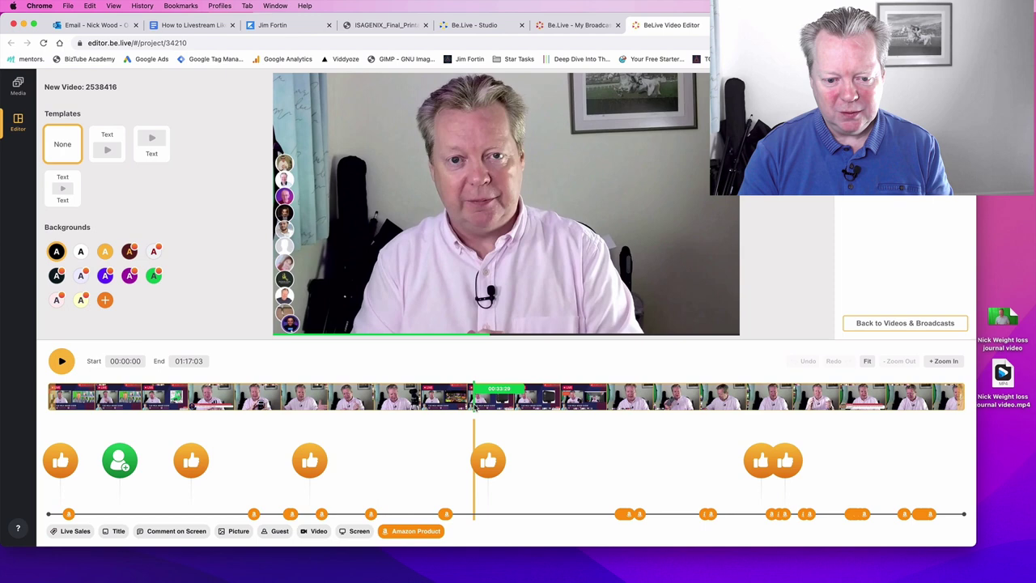
click(453, 405)
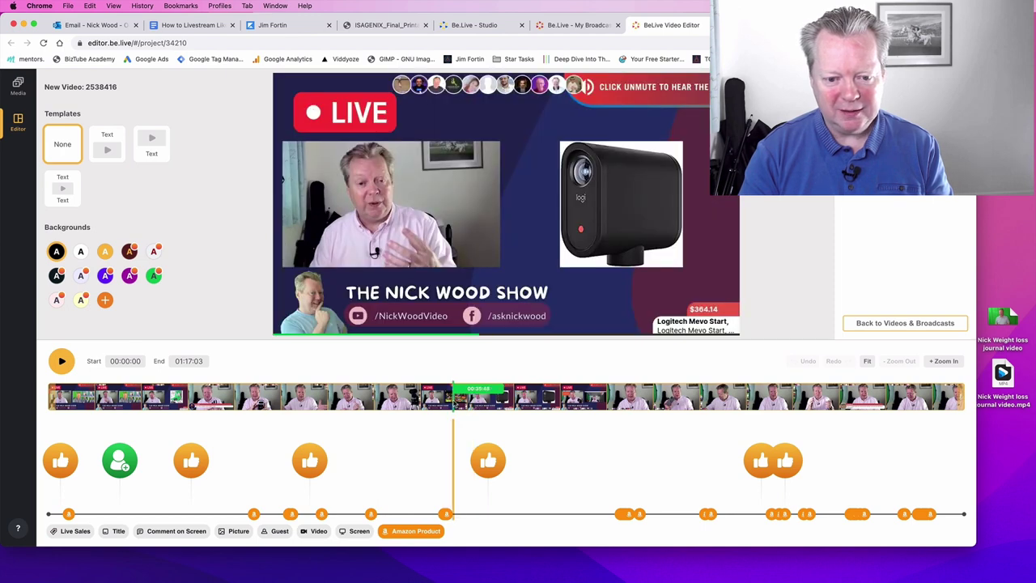
click(442, 405)
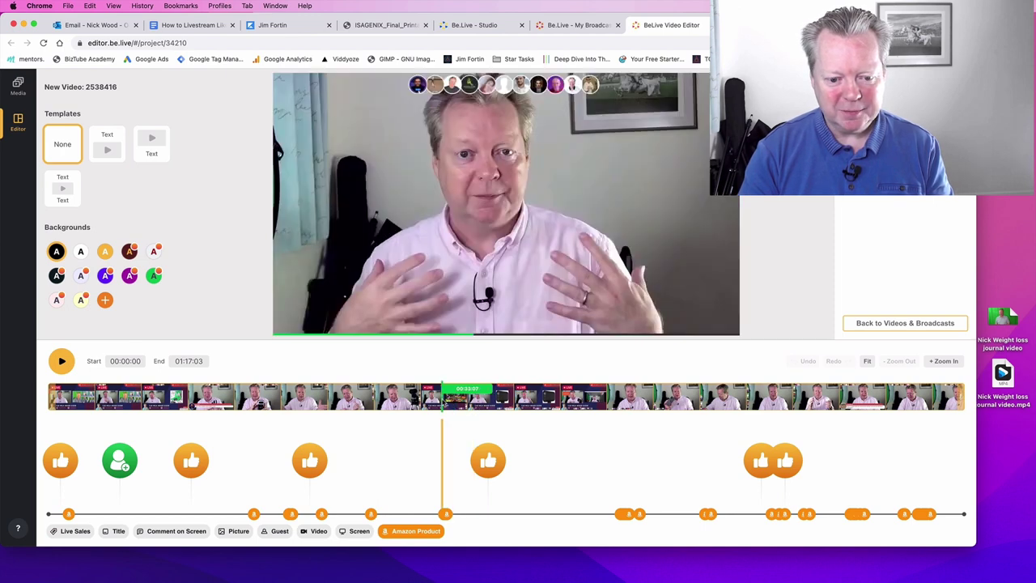
click(434, 397)
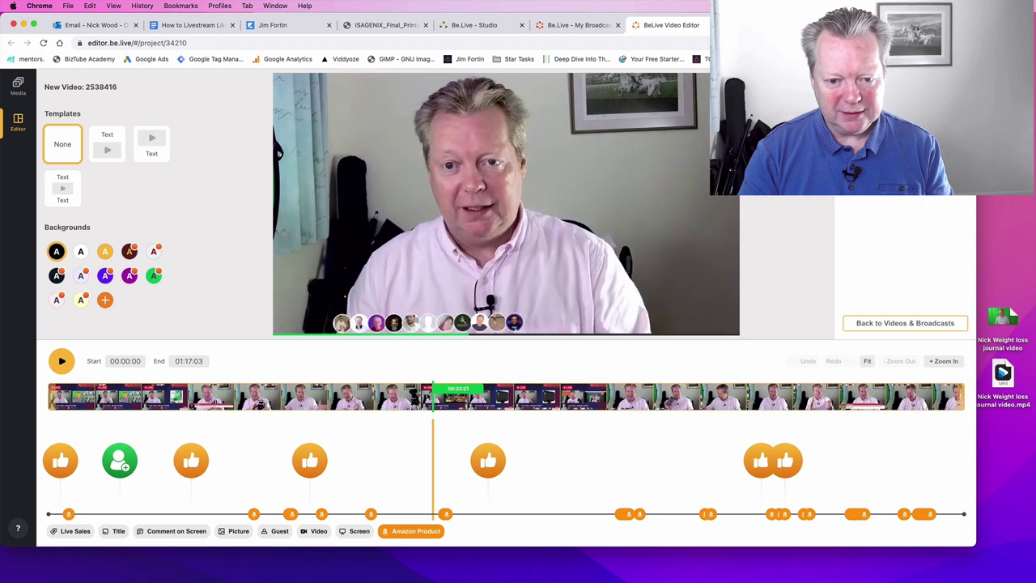
click(426, 396)
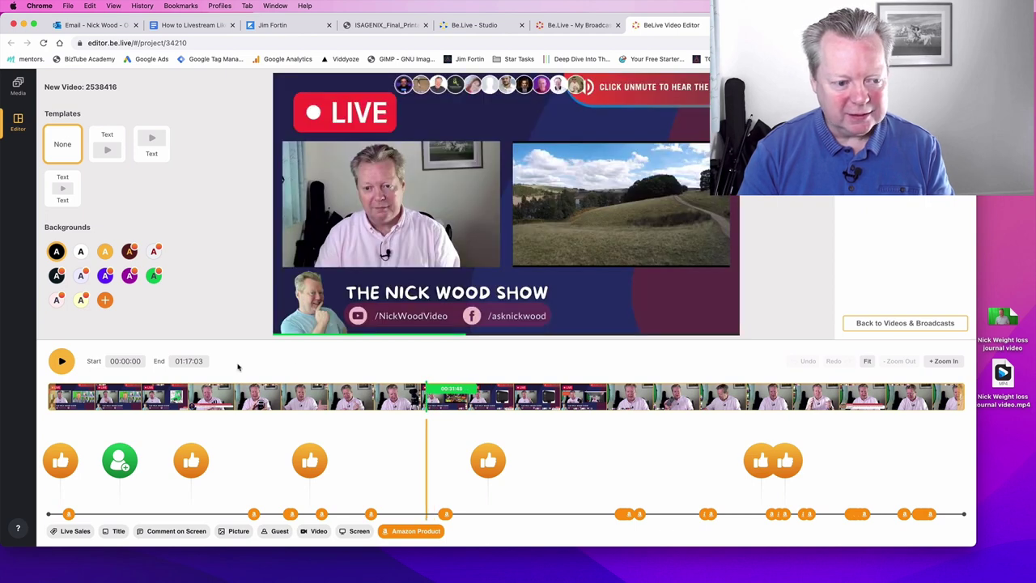
click(62, 362)
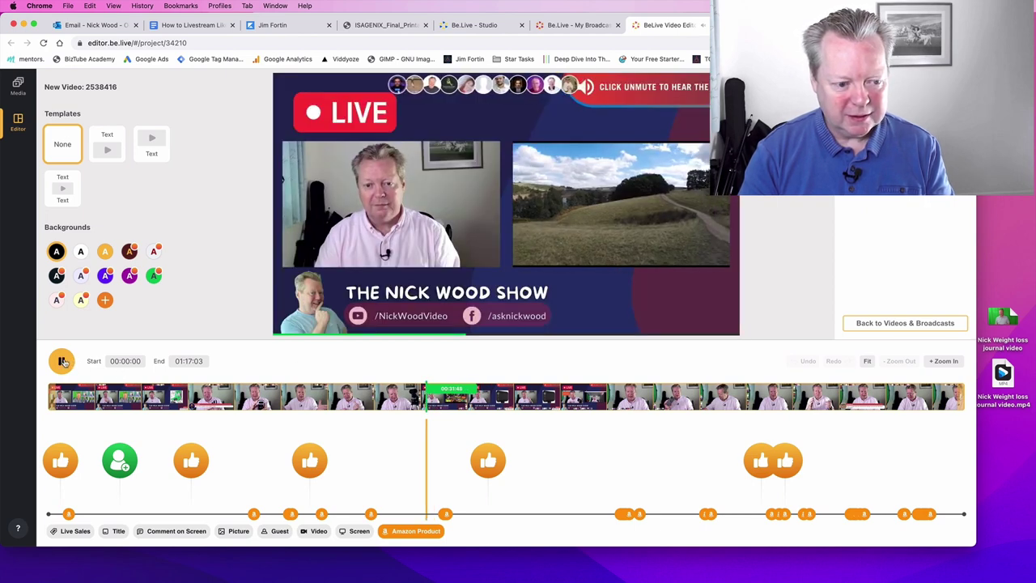
click(441, 406)
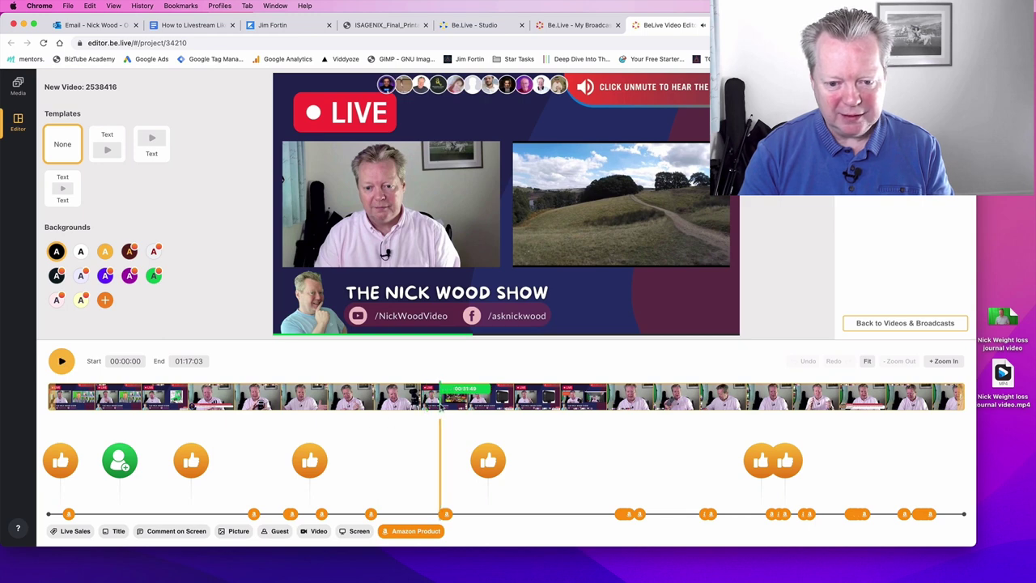
click(451, 405)
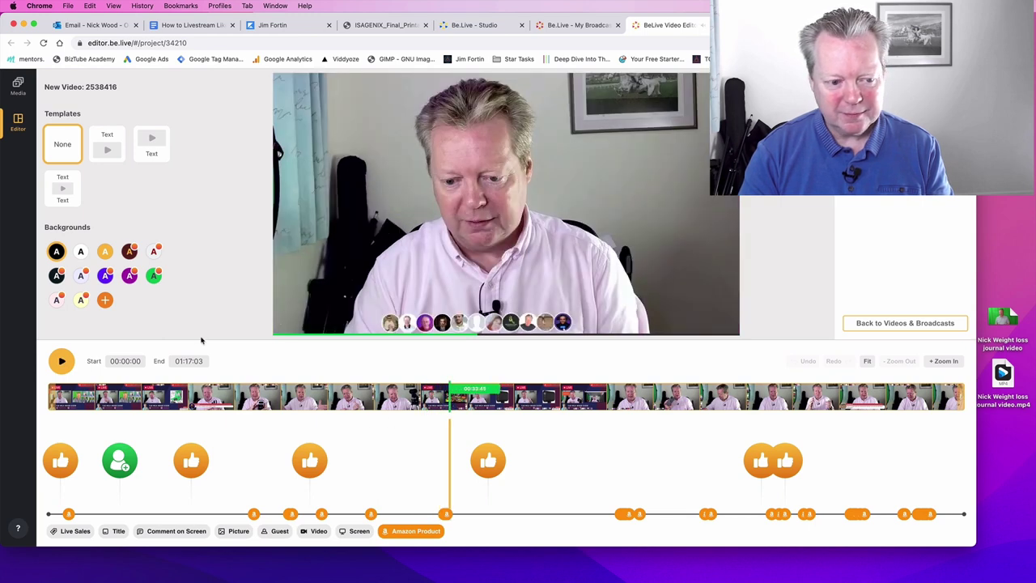
click(62, 362)
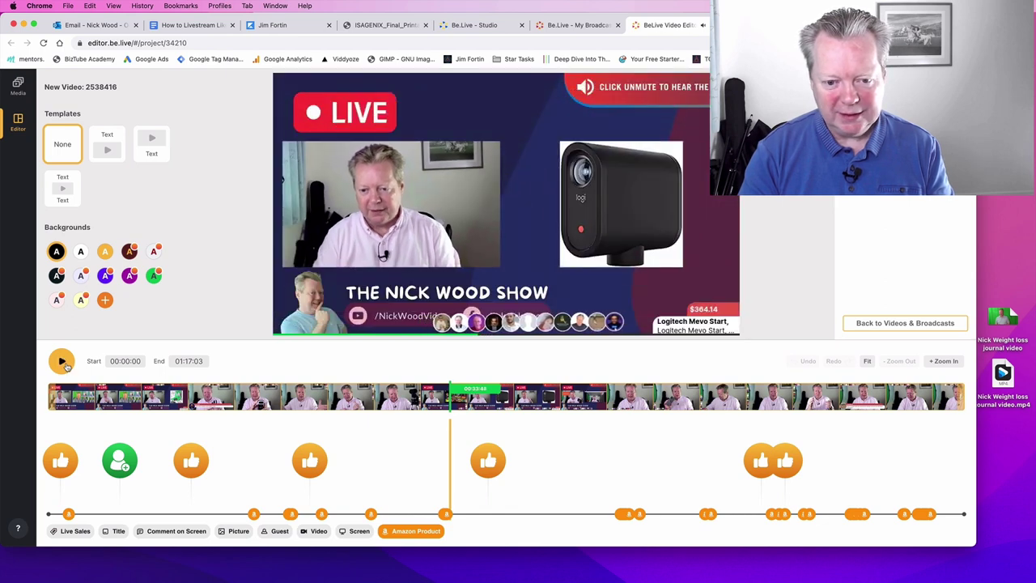
click(63, 363)
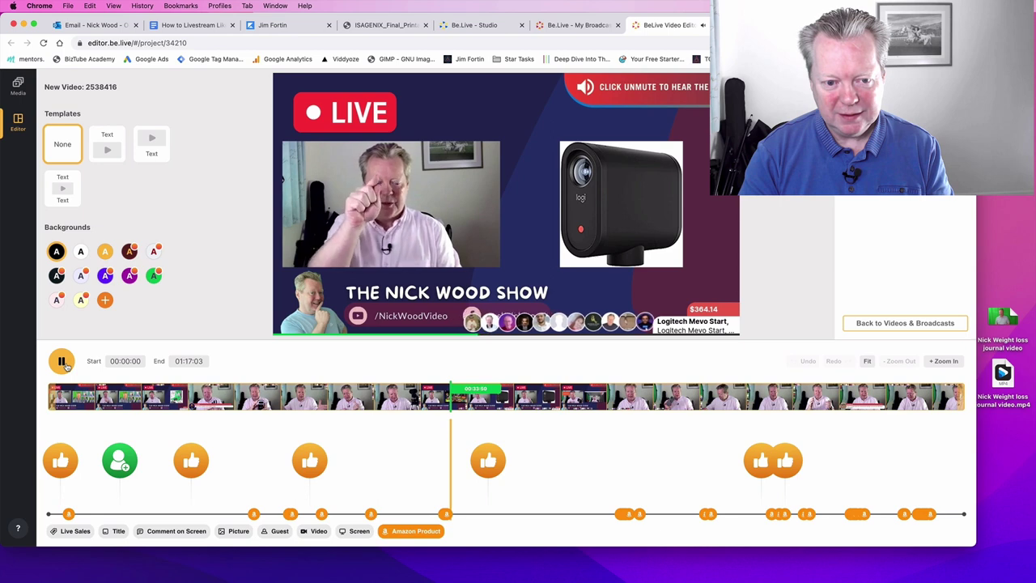
click(65, 364)
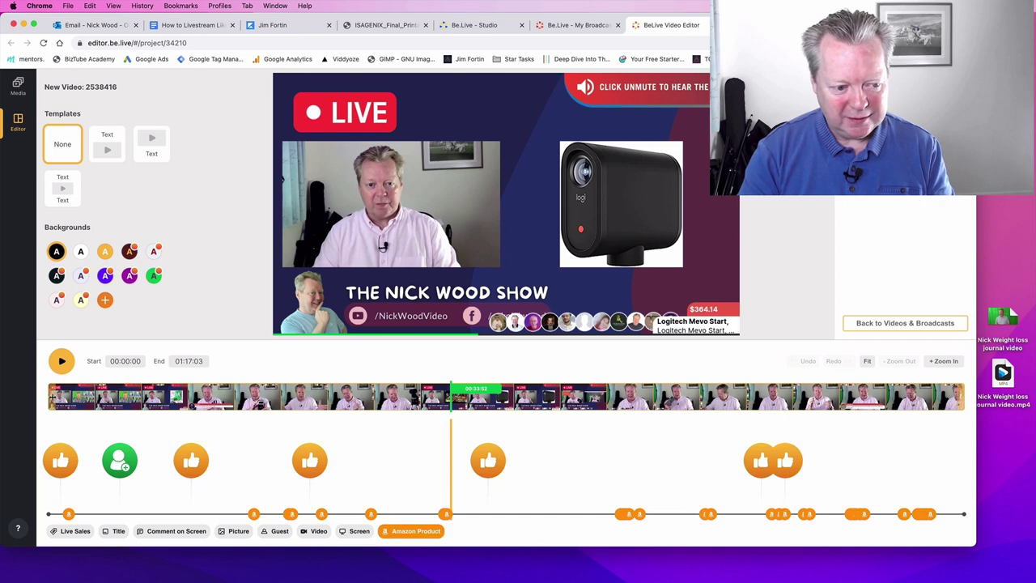
Trim the clip's start to 00:33:50, where the Logitech Mevo Start segment begins, and briefly preview playback.
drag(49, 397, 366, 397)
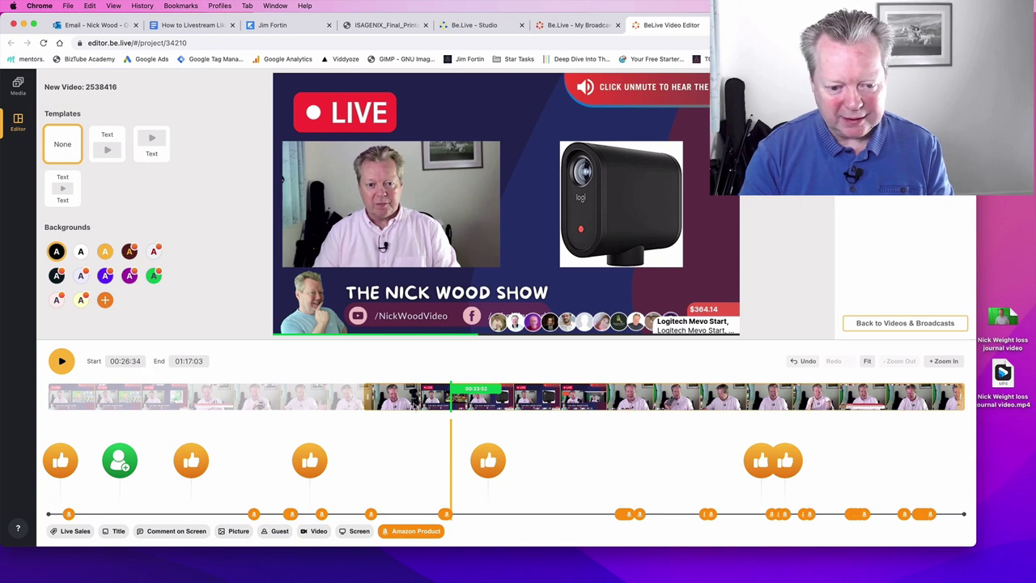
drag(367, 397, 398, 397)
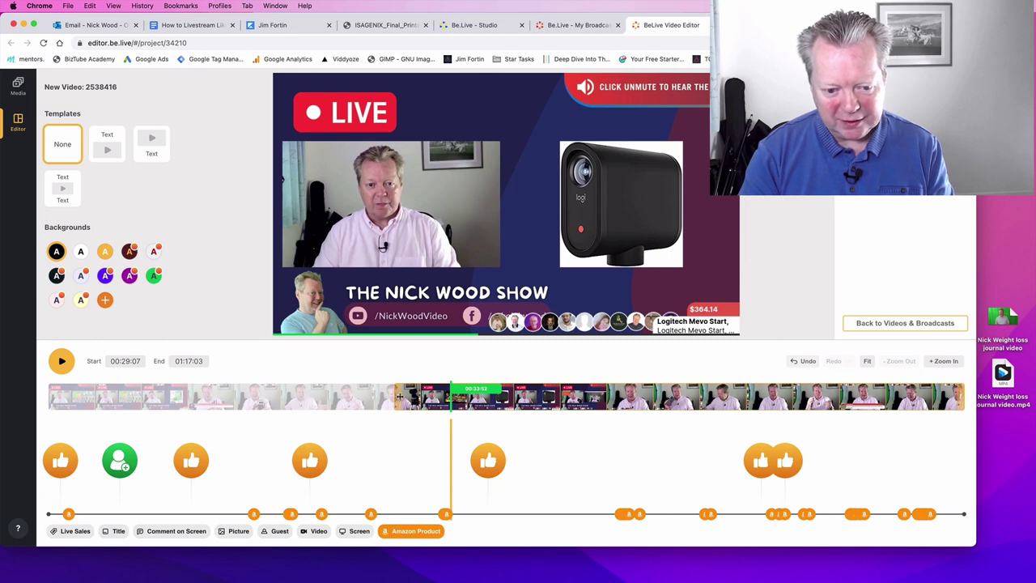
drag(398, 396, 453, 398)
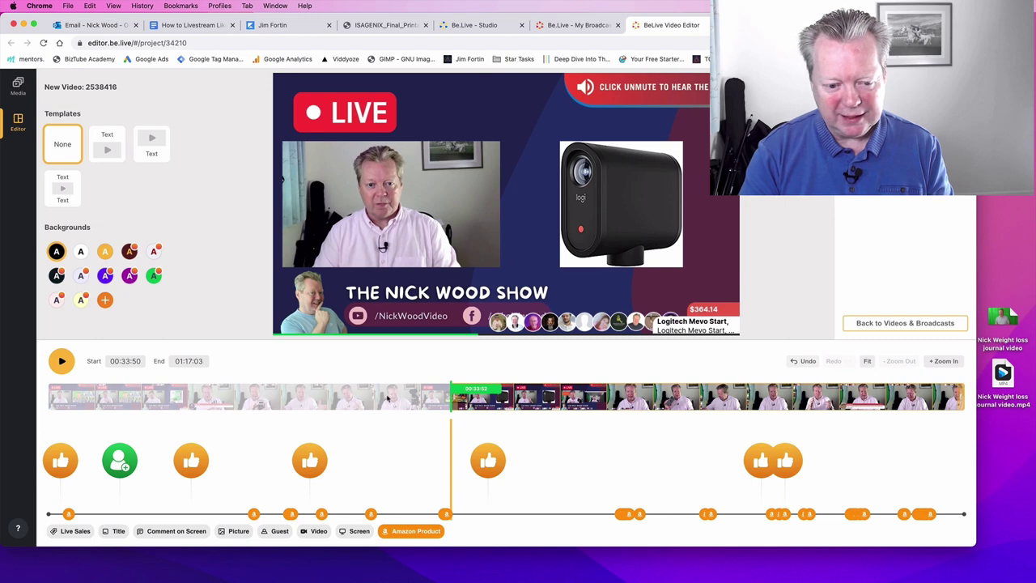
click(61, 361)
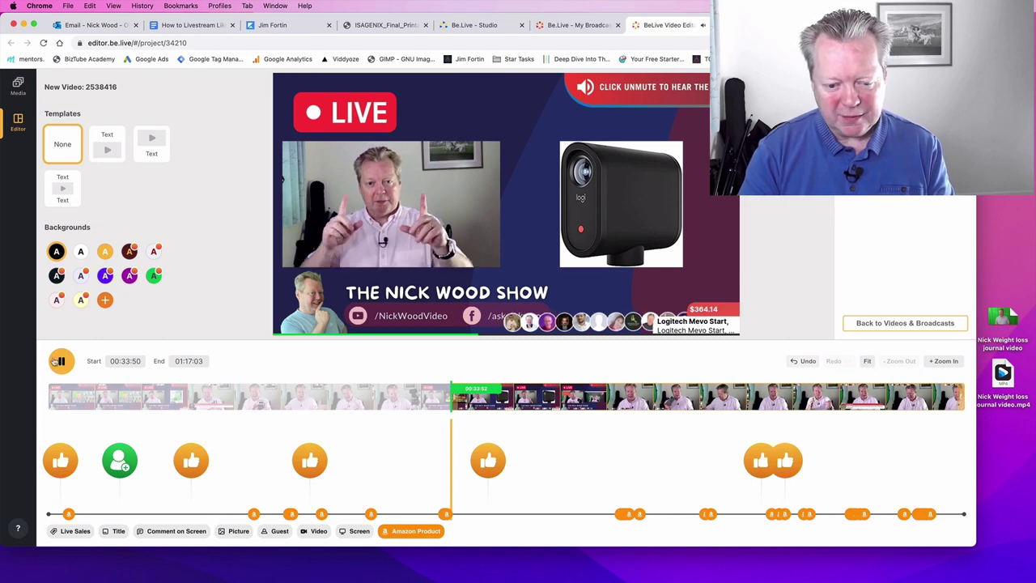
click(61, 361)
Locate the end of the Mevo demonstration segment and trim the clip's end to 00:46:50.
click(548, 398)
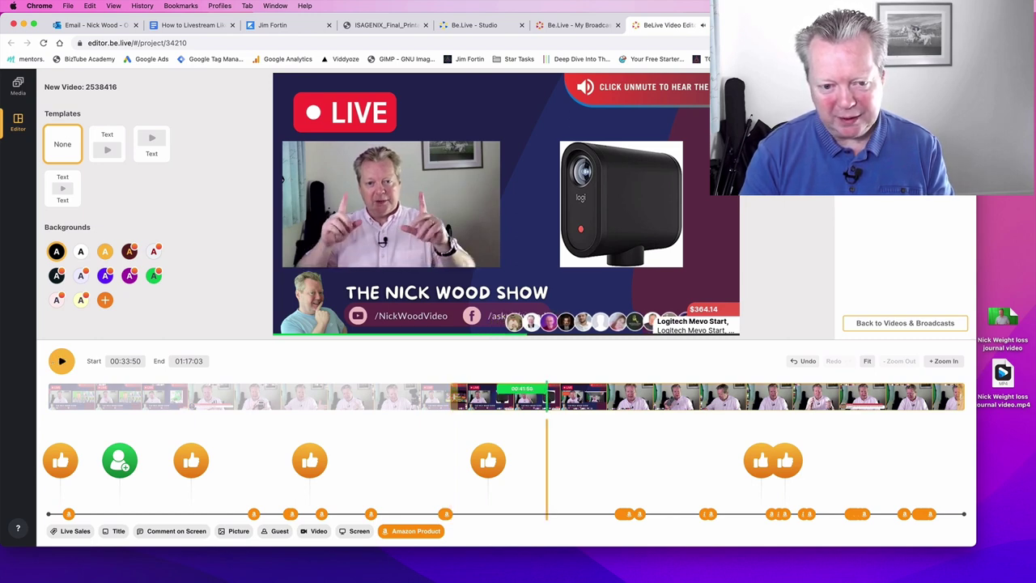
click(577, 398)
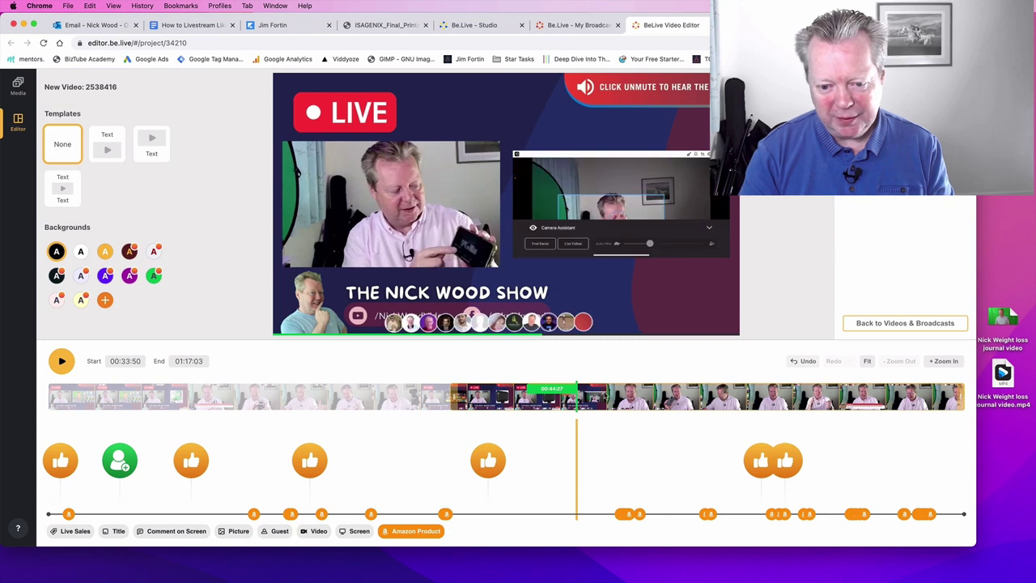
click(604, 399)
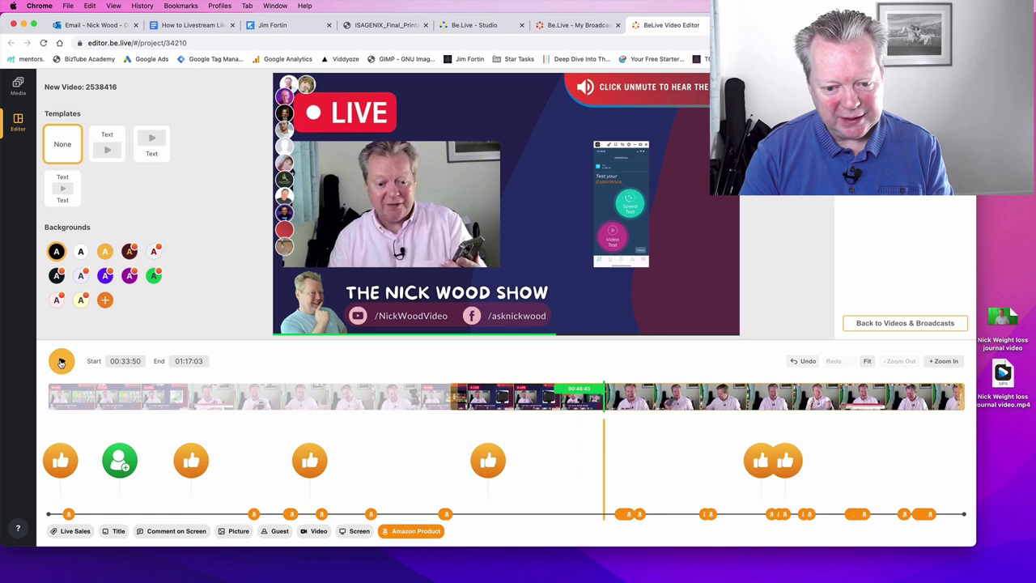
click(60, 364)
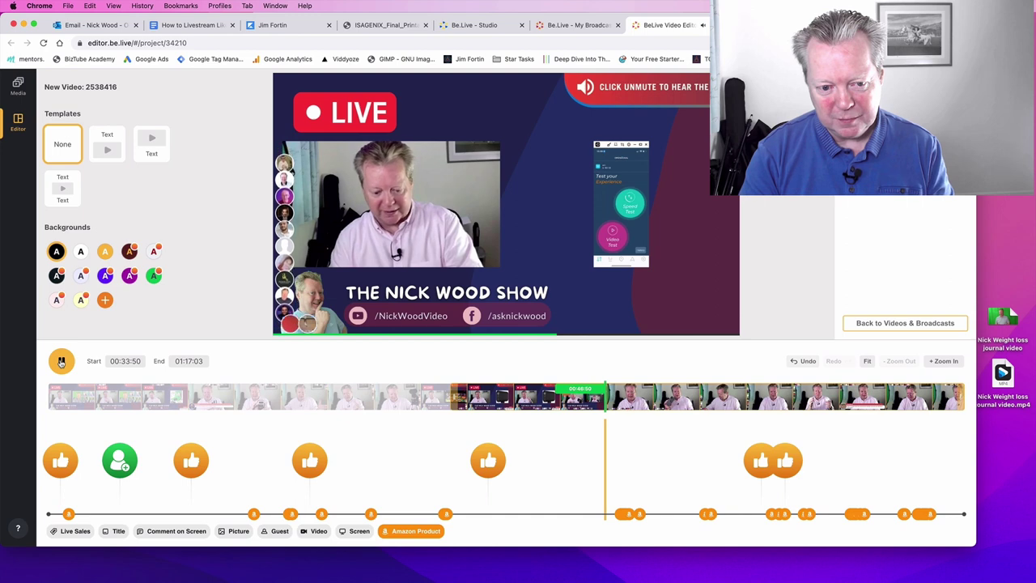
click(61, 363)
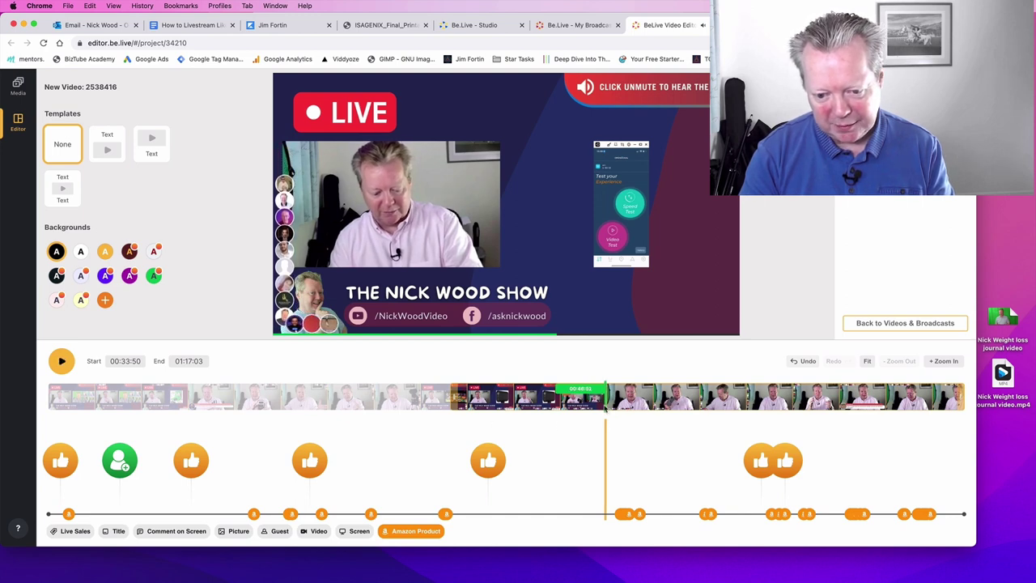
click(603, 404)
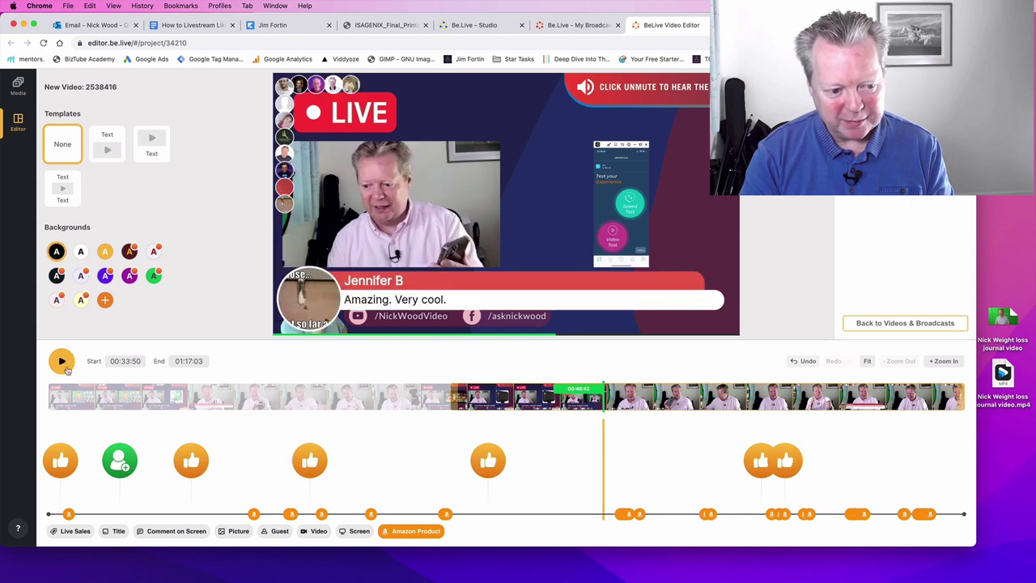
click(61, 361)
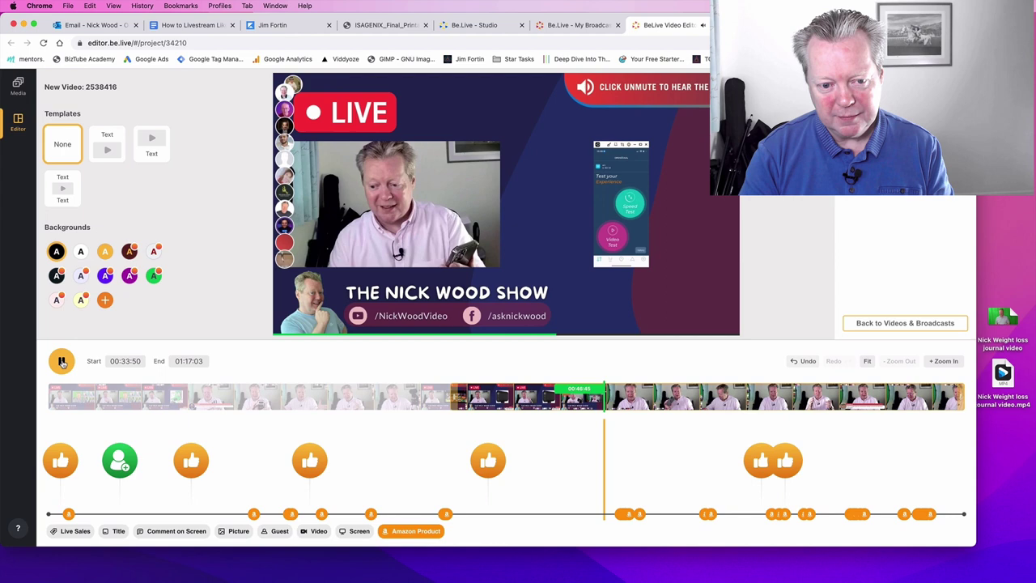
click(61, 361)
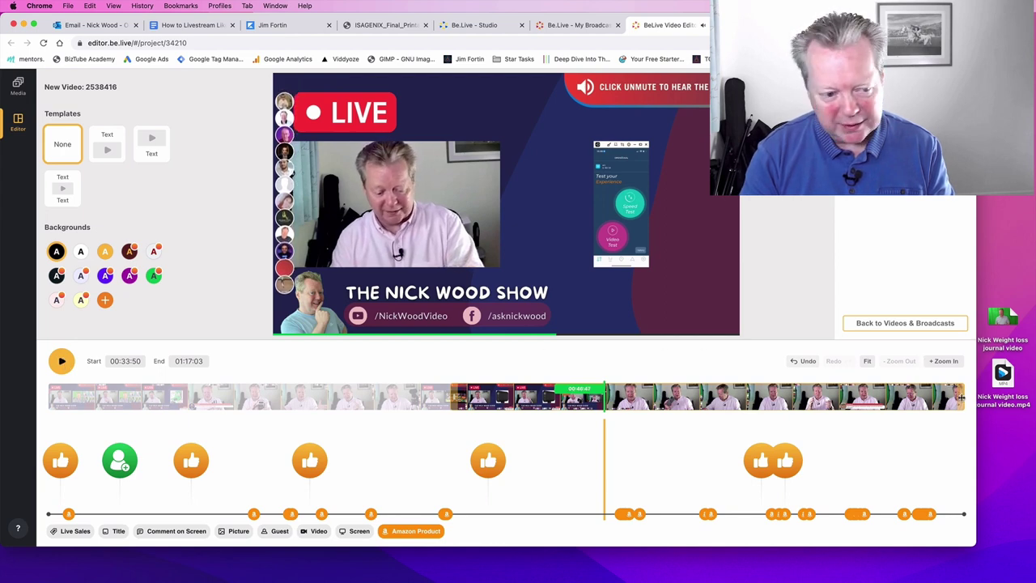
drag(962, 397, 604, 401)
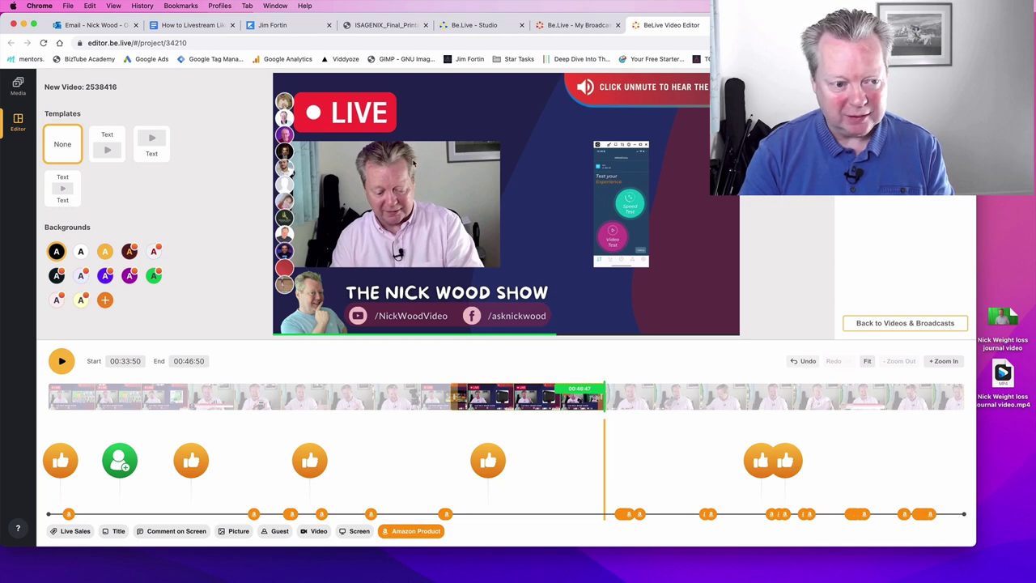
Apply the template with text above the video and replace its placeholder with the title "My Favourite Livestream Camera!".
click(97, 146)
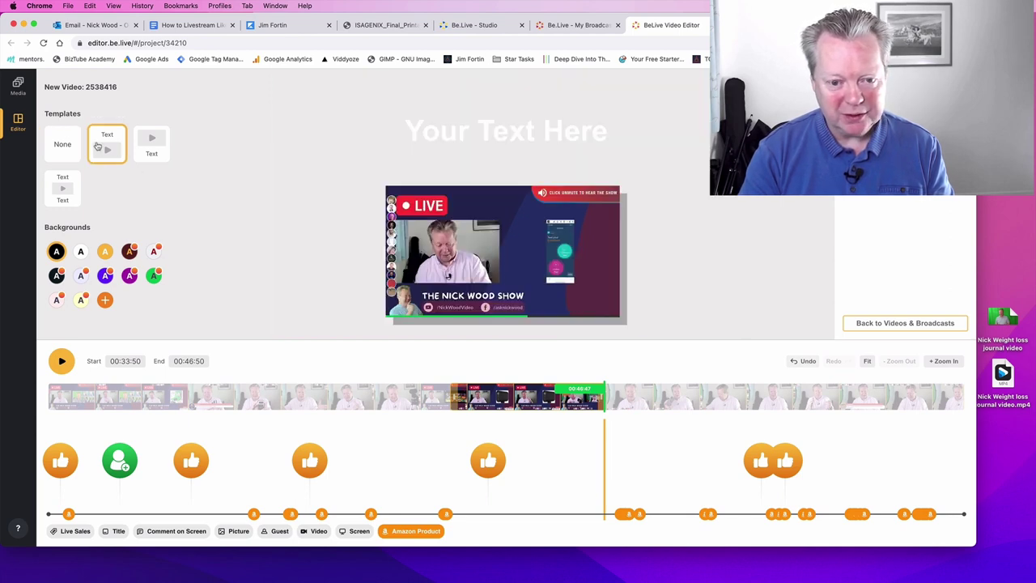
click(431, 151)
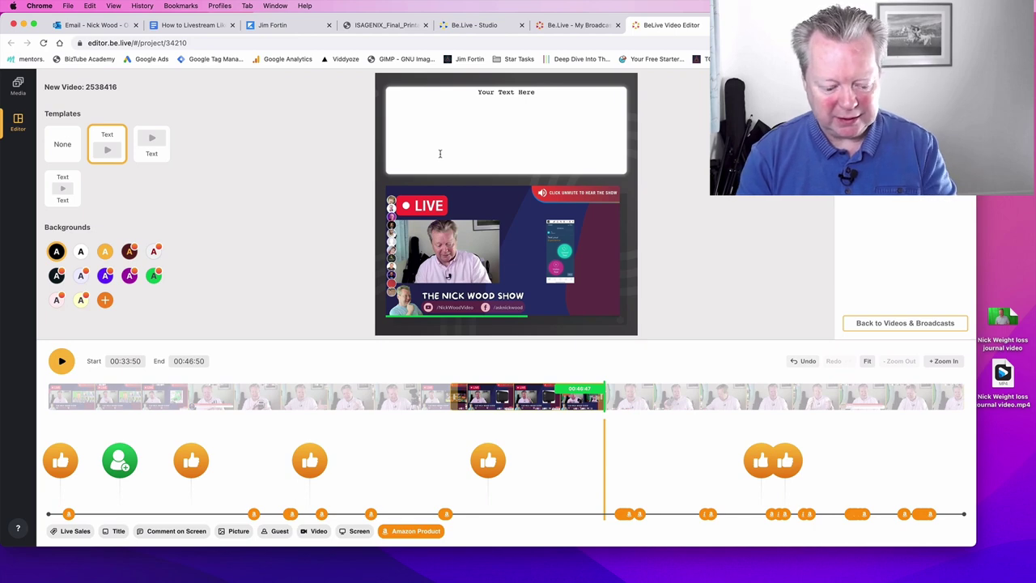
triple_click(521, 92)
text(Lo)
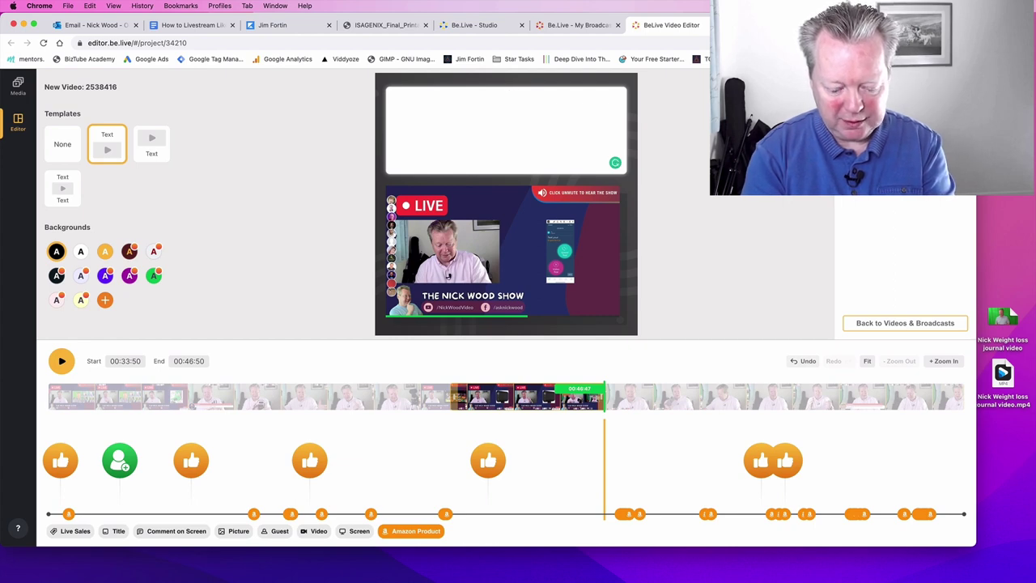
text( Favourite)
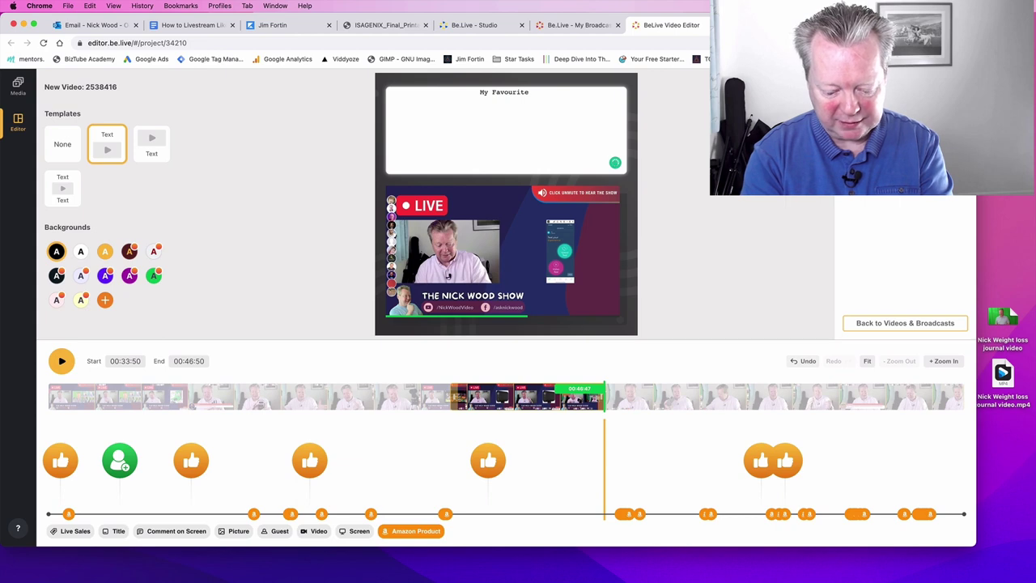
text( Livestream)
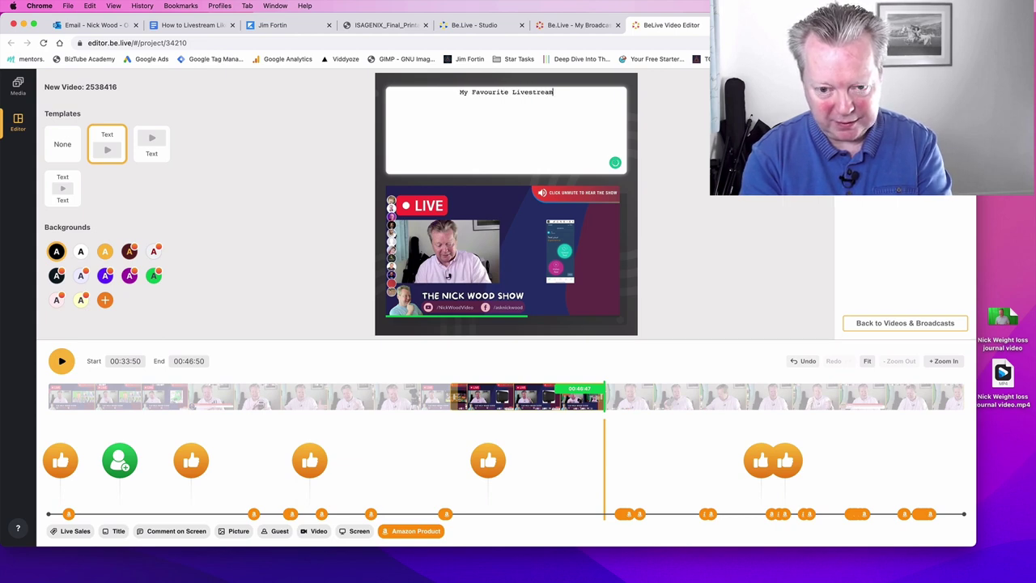
text(Cmae)
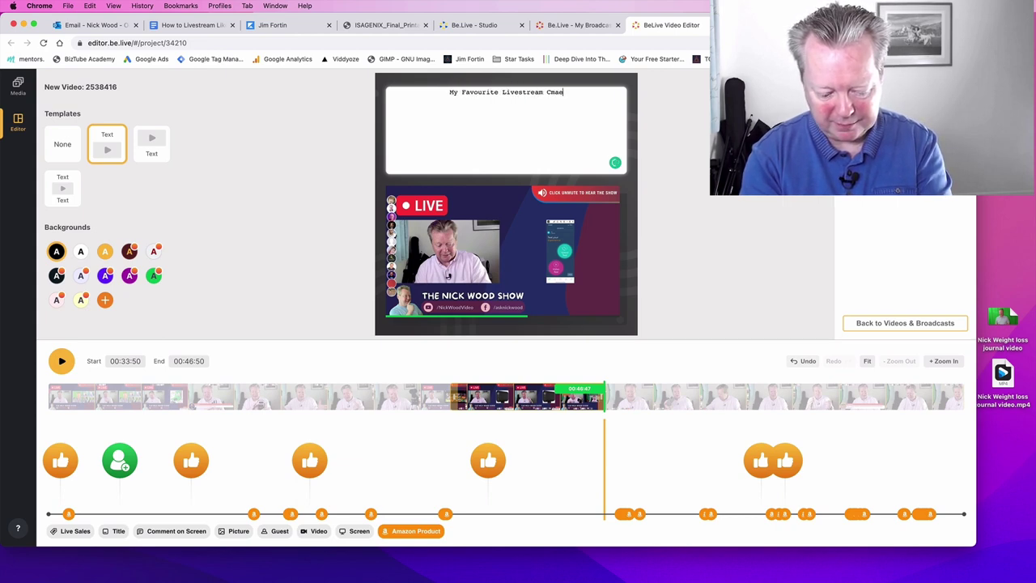
text(ra!)
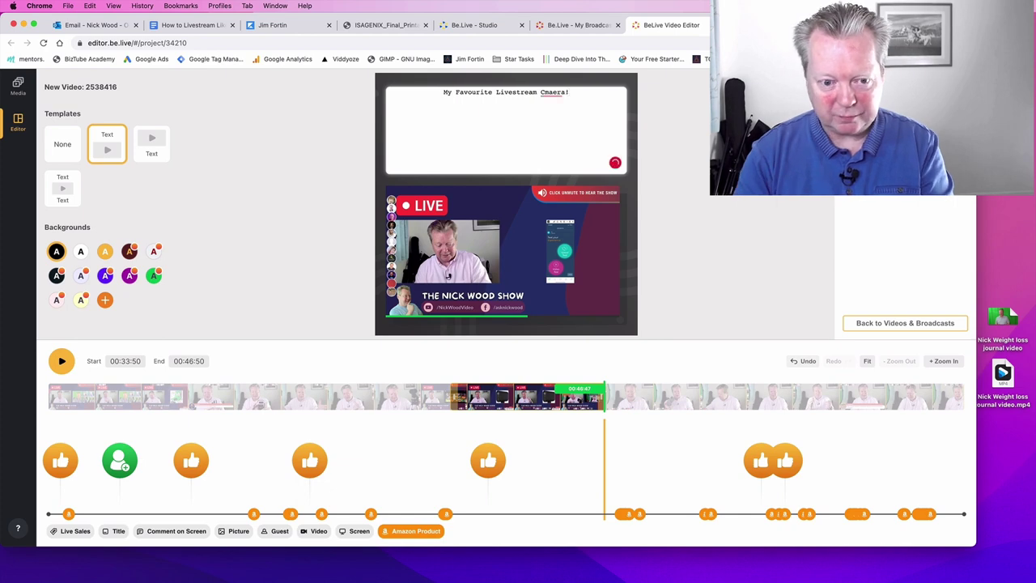
click(544, 94)
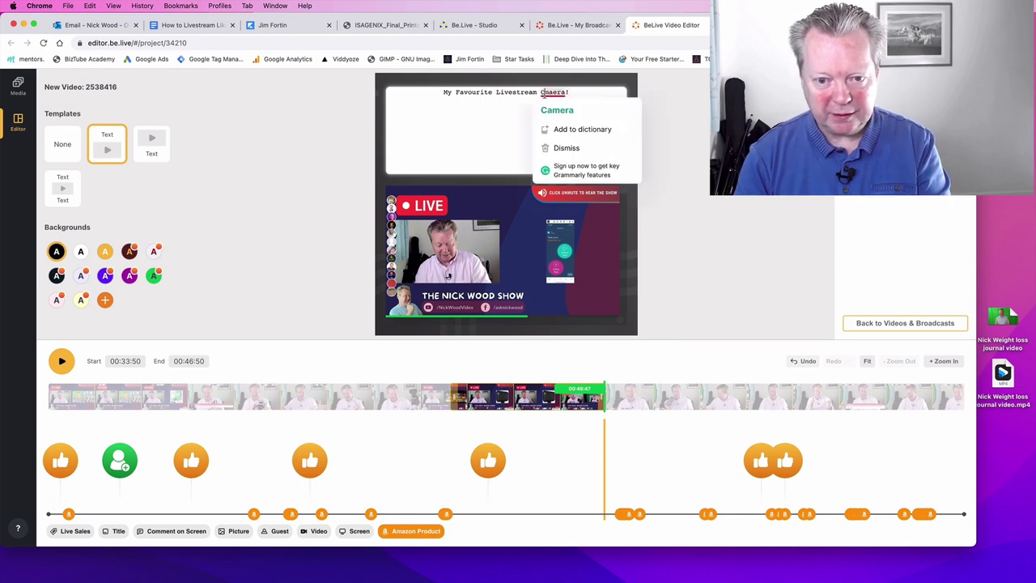
text(a)
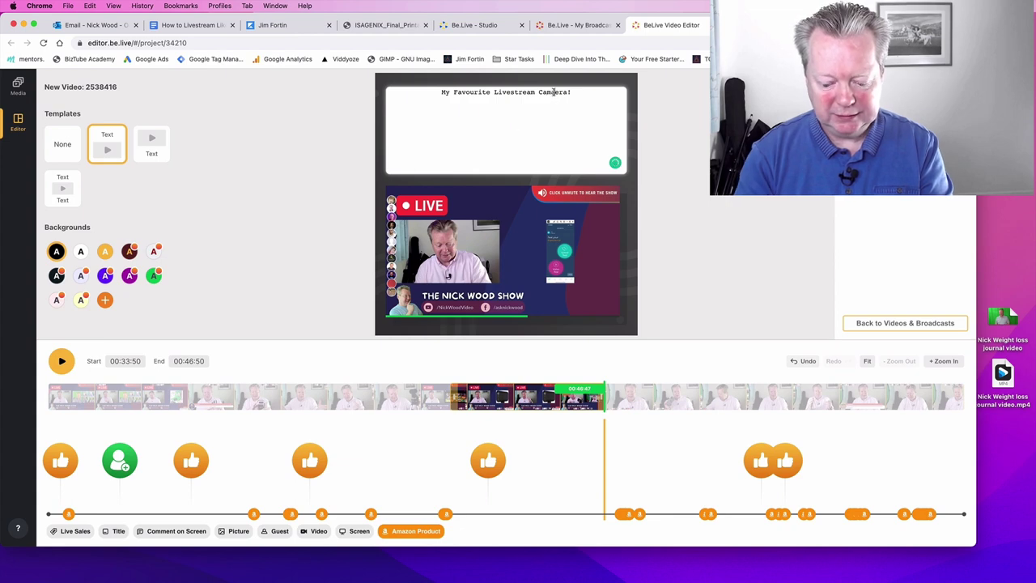
key(BackSpace)
click(329, 228)
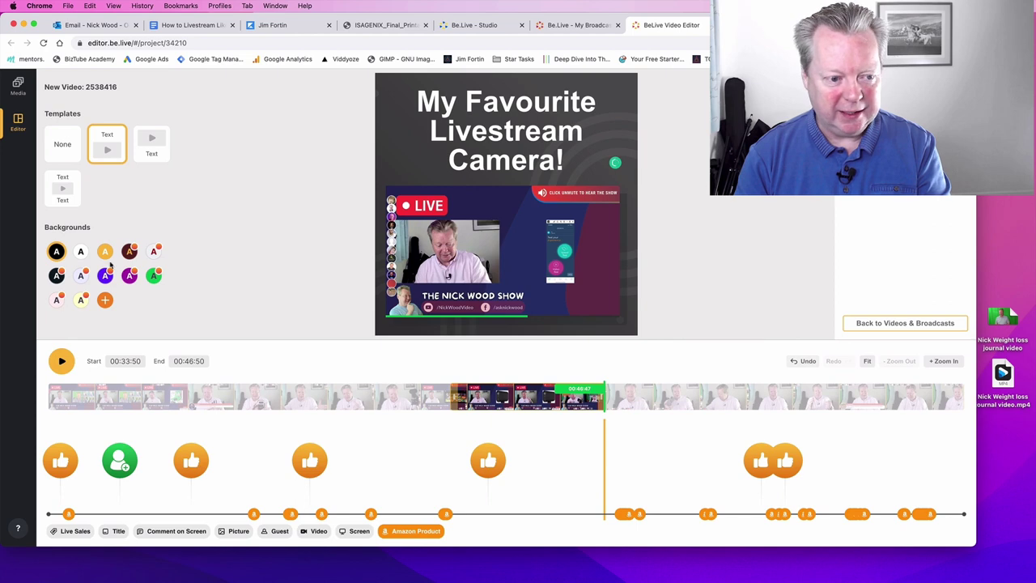
Try the orange background, settle on the purple-and-orange gradient, and switch to the template with text above and below the video.
click(106, 256)
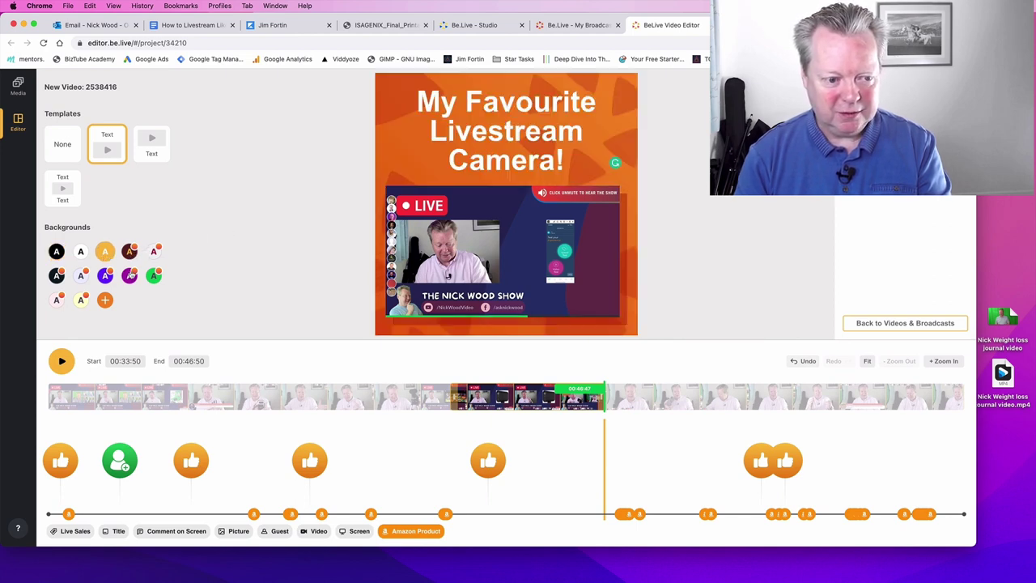
click(130, 276)
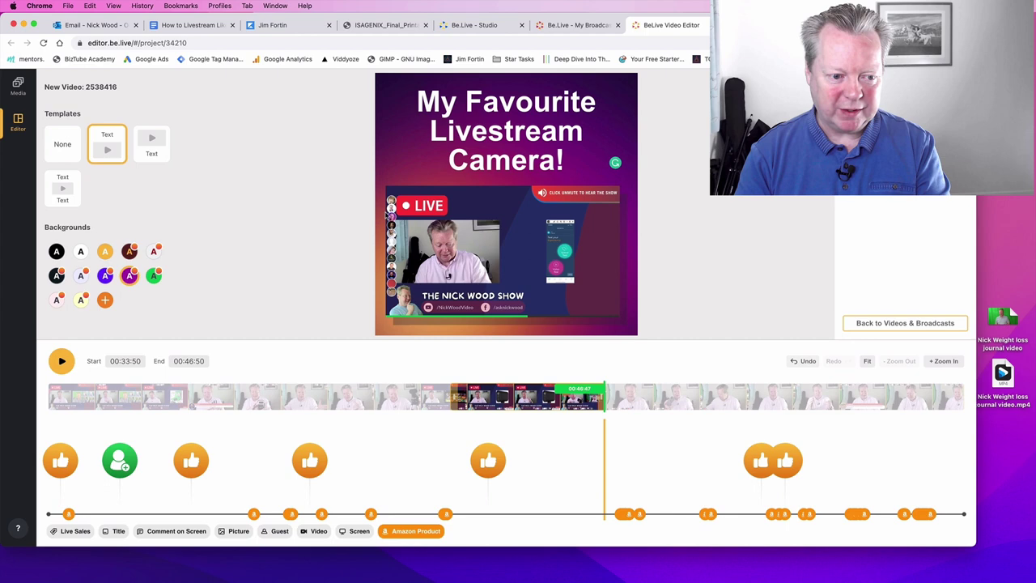
click(71, 187)
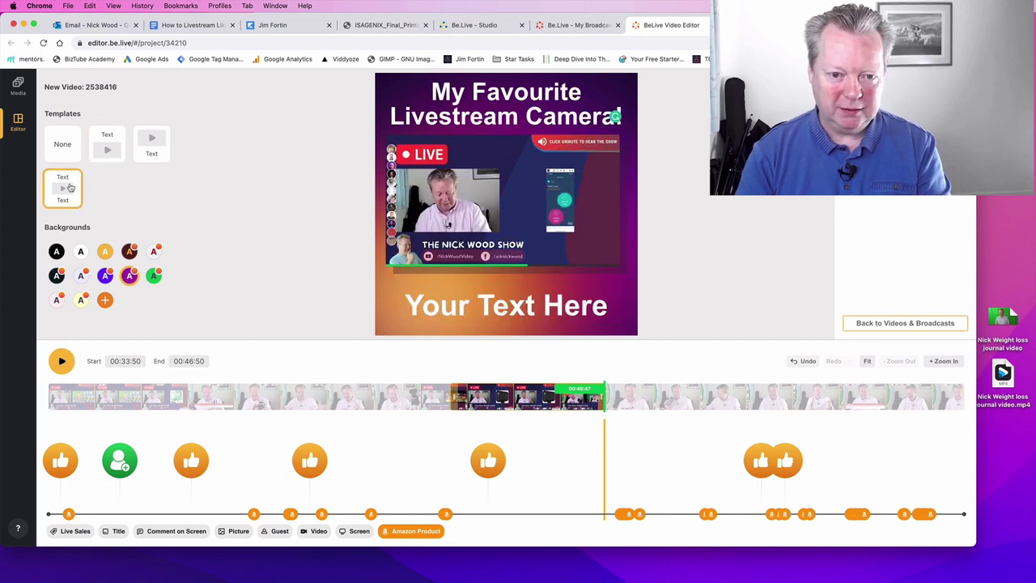
Replace the placeholder text below the video with "Logitec Mevo Start".
click(520, 309)
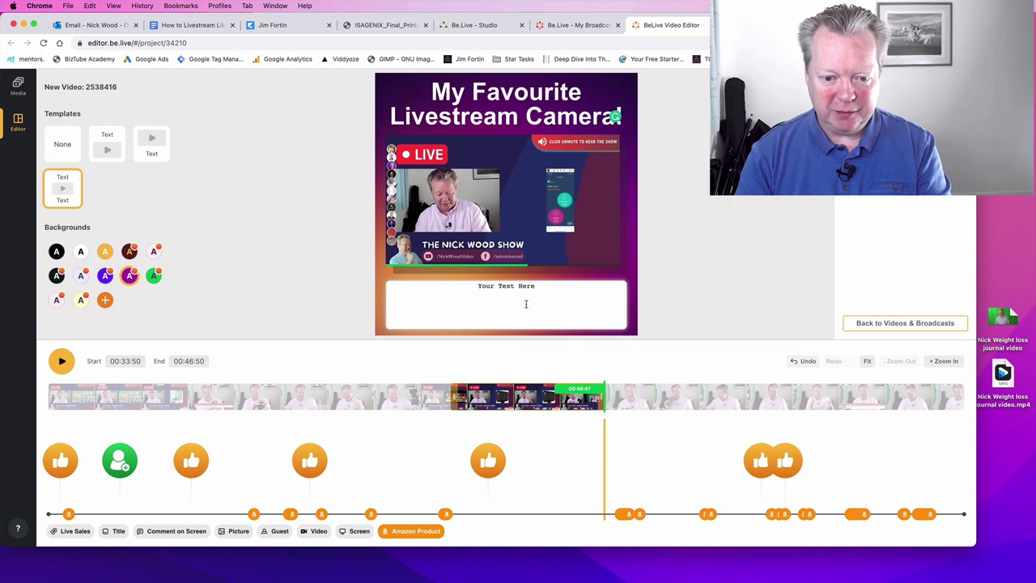
drag(540, 288, 464, 287)
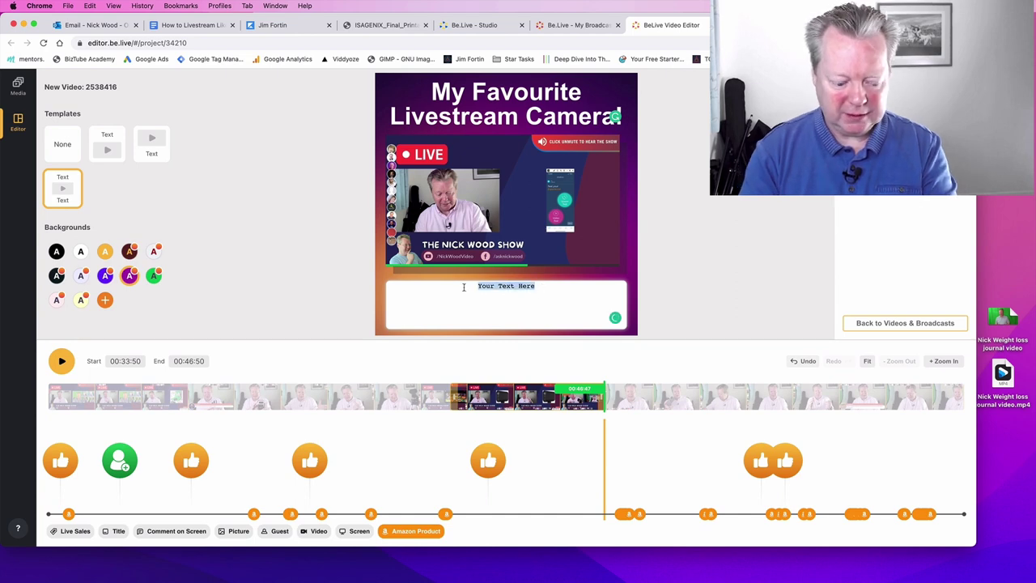
text(Logi)
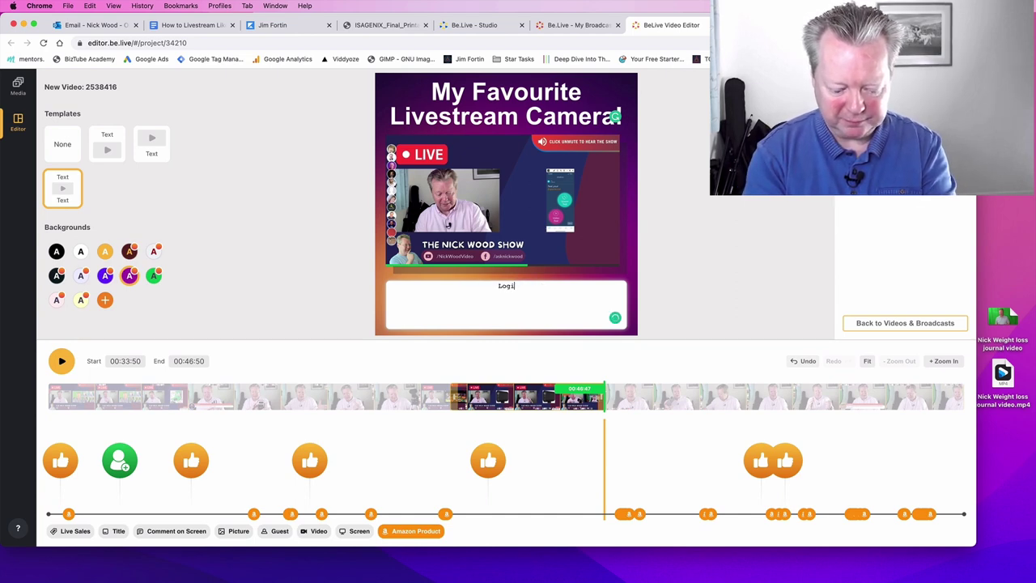
text(tec Mevo)
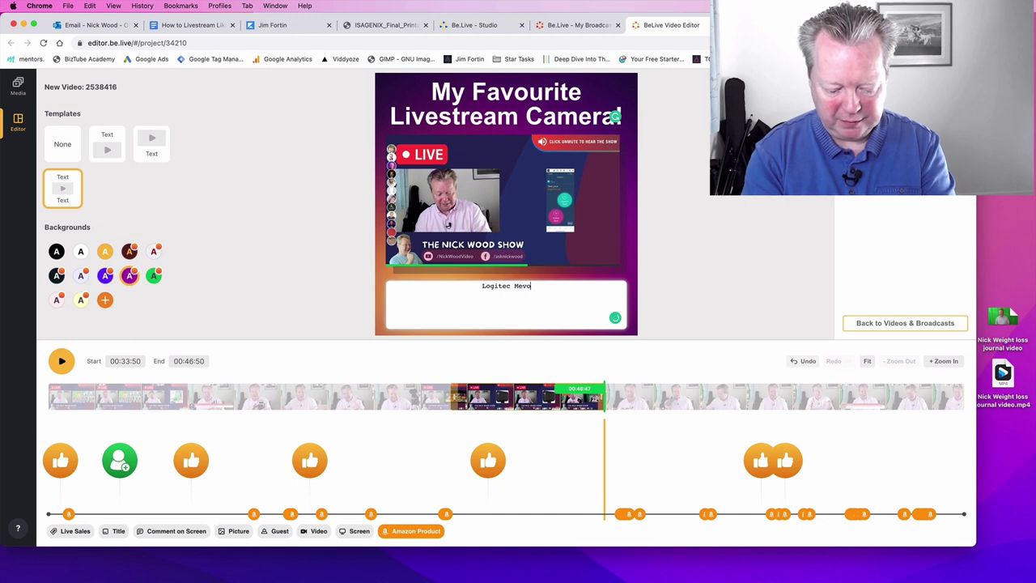
text( Start)
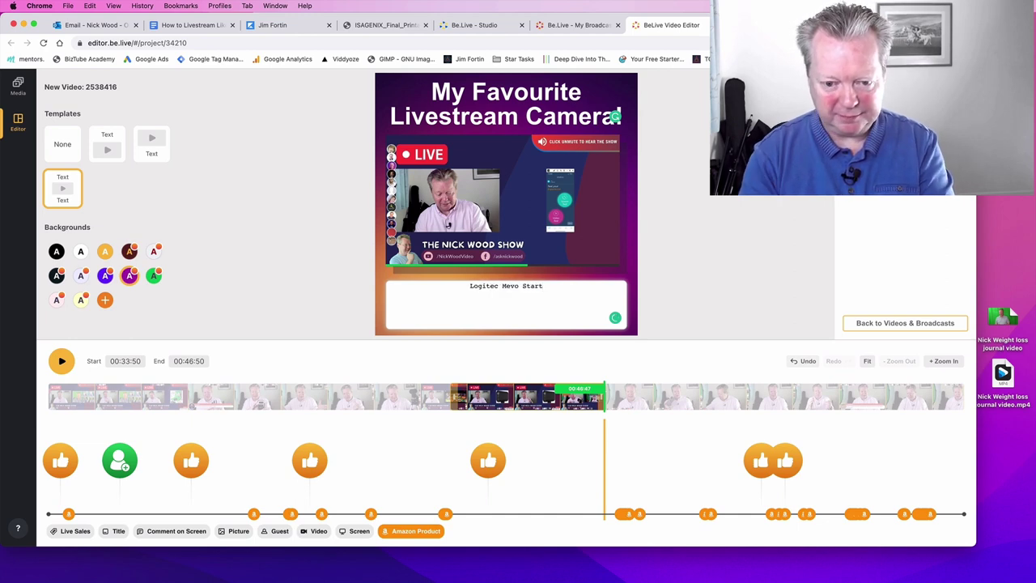
click(320, 298)
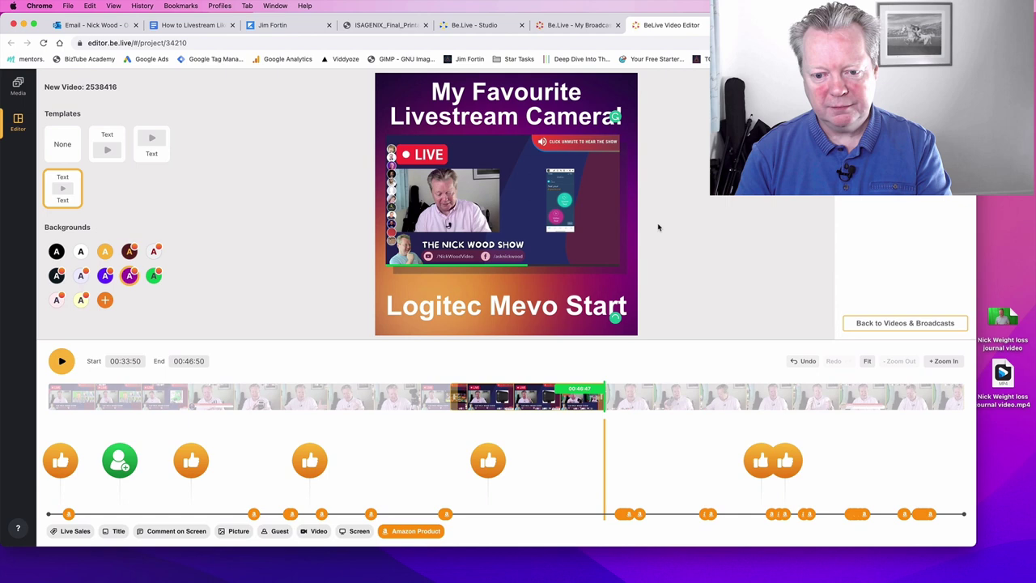